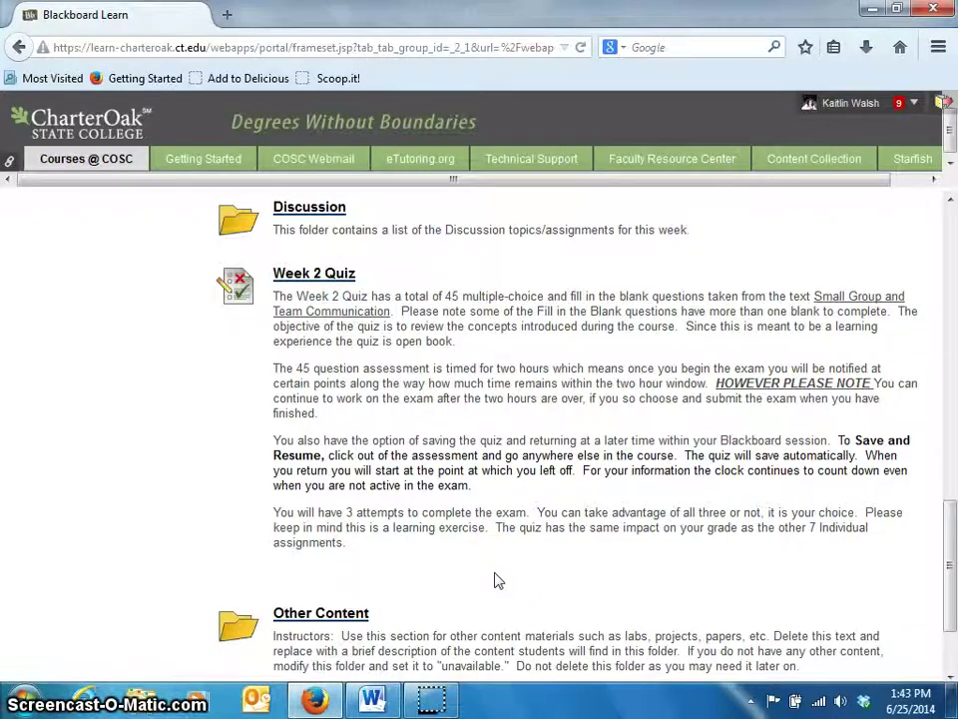
Open the Week 2 Quiz and begin the test attempt
click(501, 567)
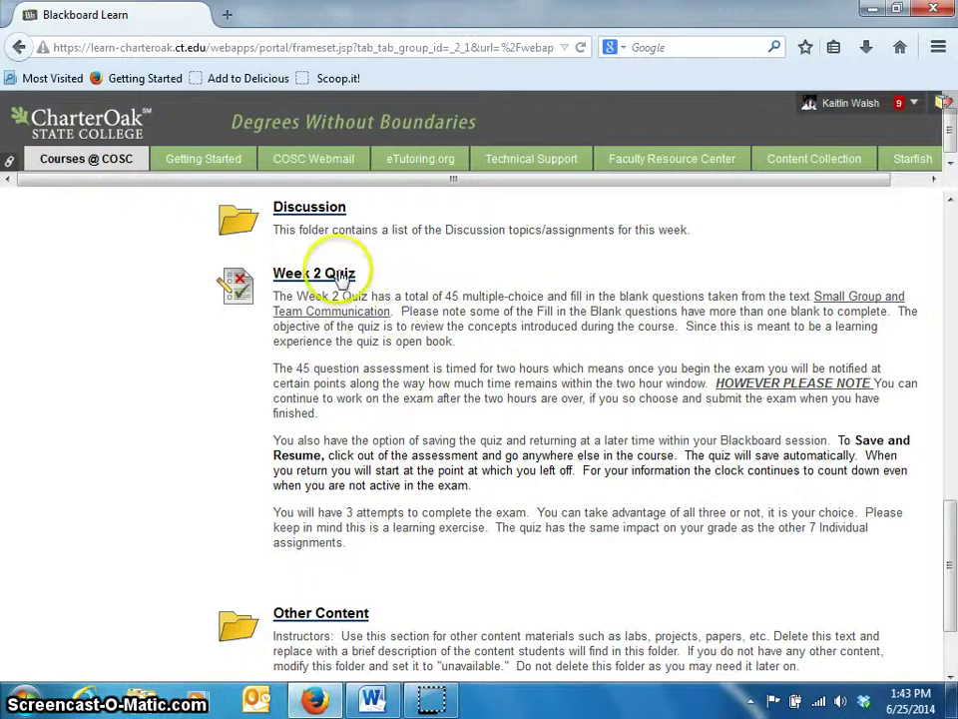
click(339, 279)
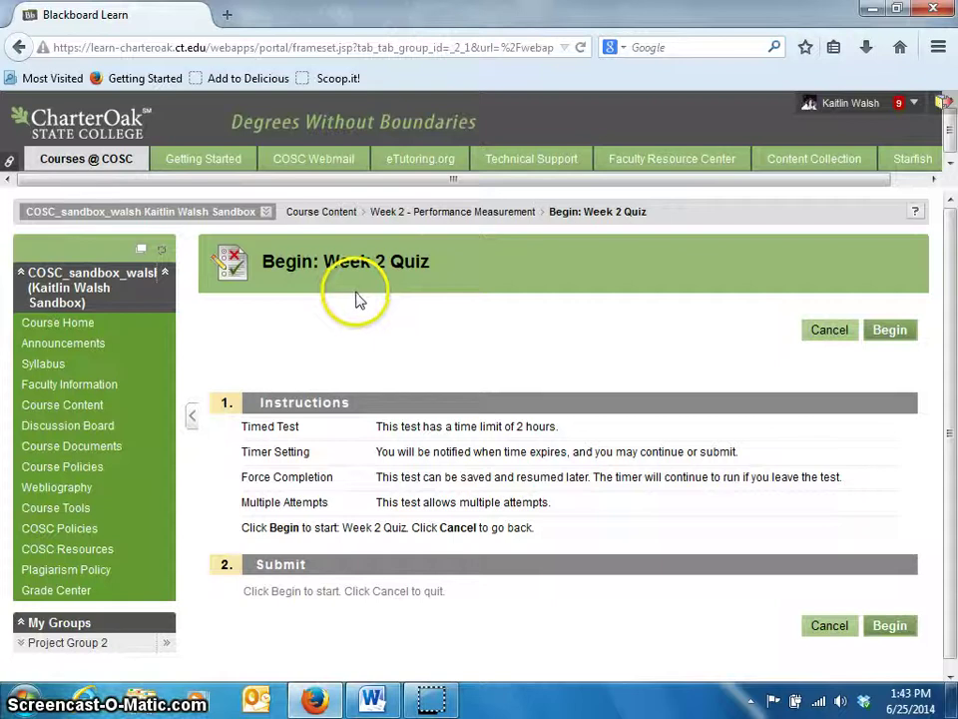
scroll(359, 297, down, 1)
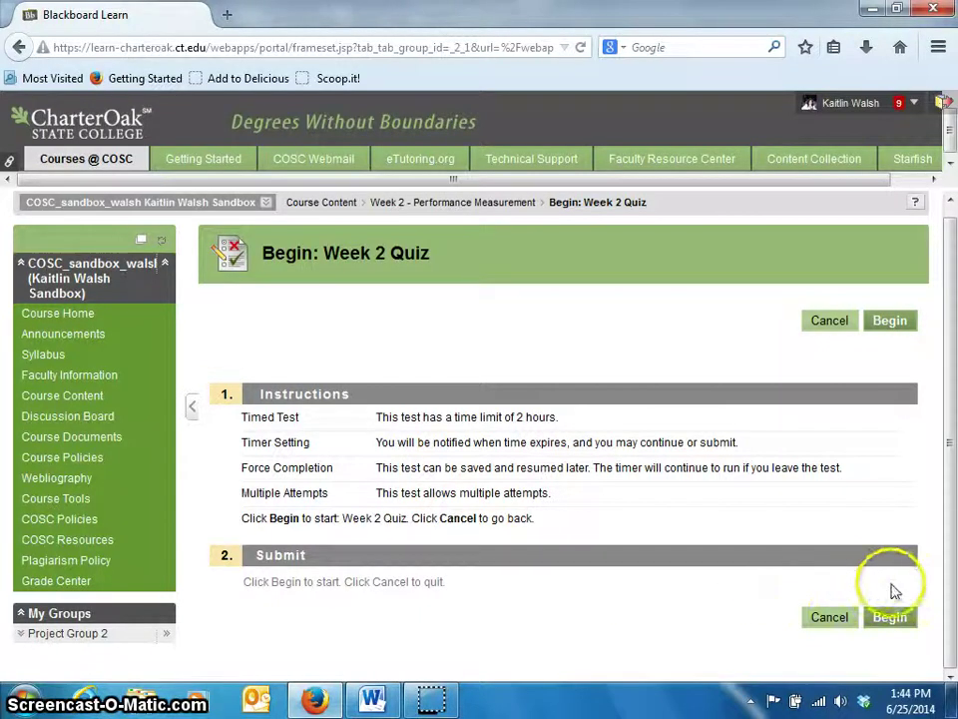
click(892, 618)
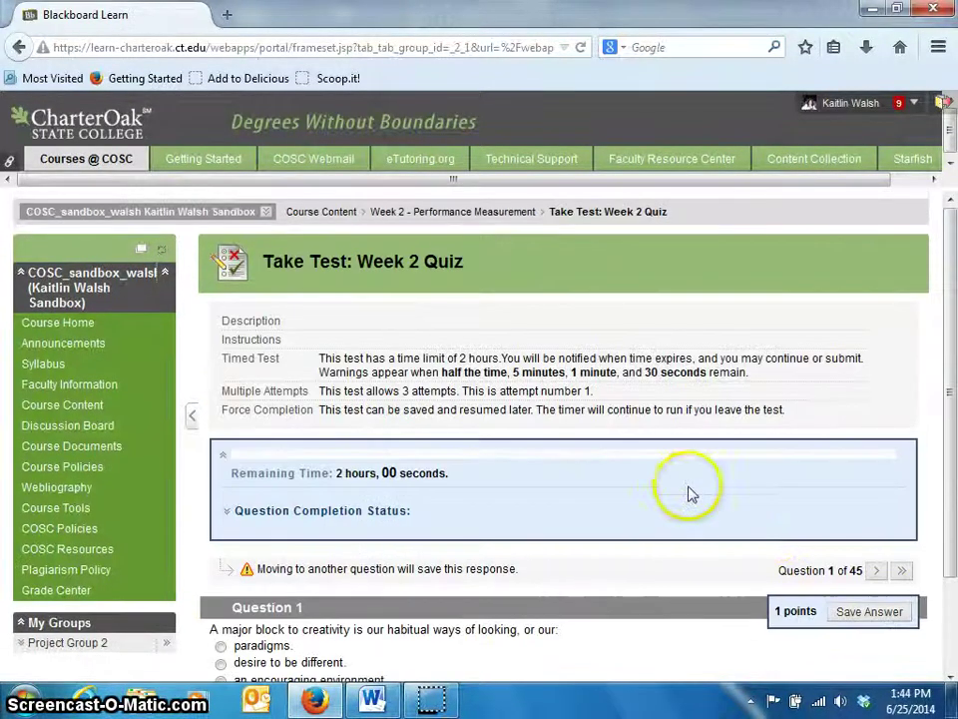
Answer question 1 with "paradigms.", save the answer and go to question 2
scroll(651, 486, down, 2)
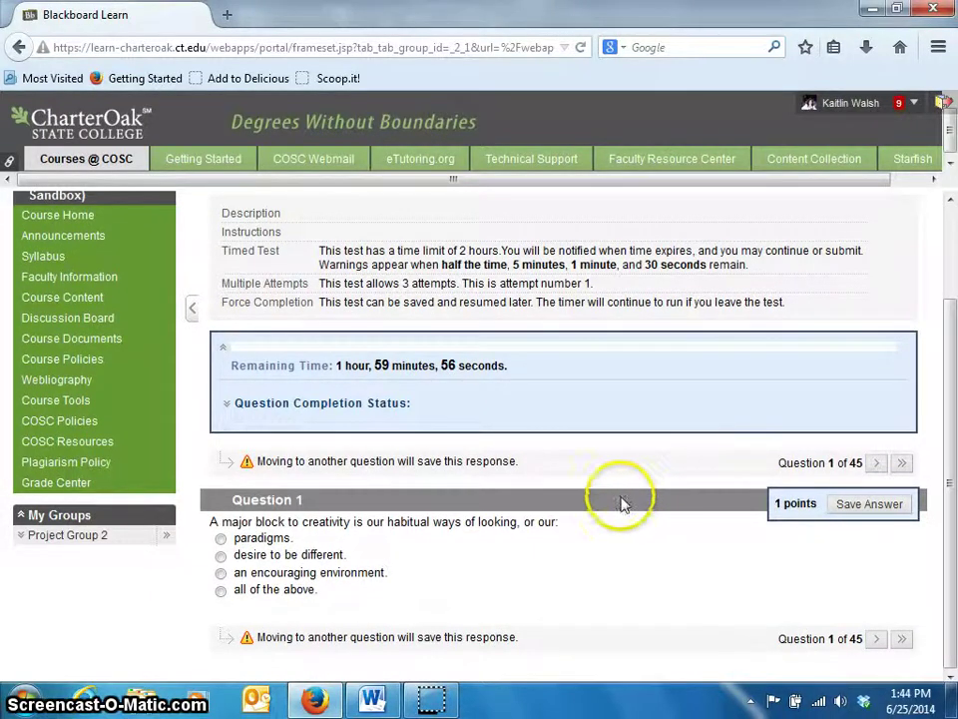
click(221, 538)
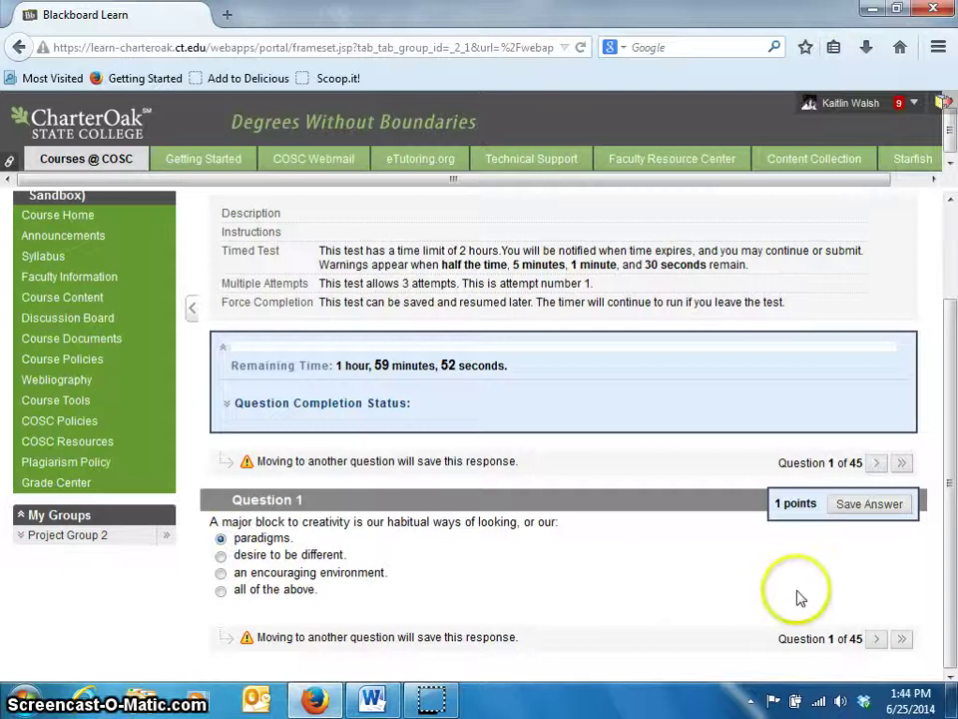
click(893, 506)
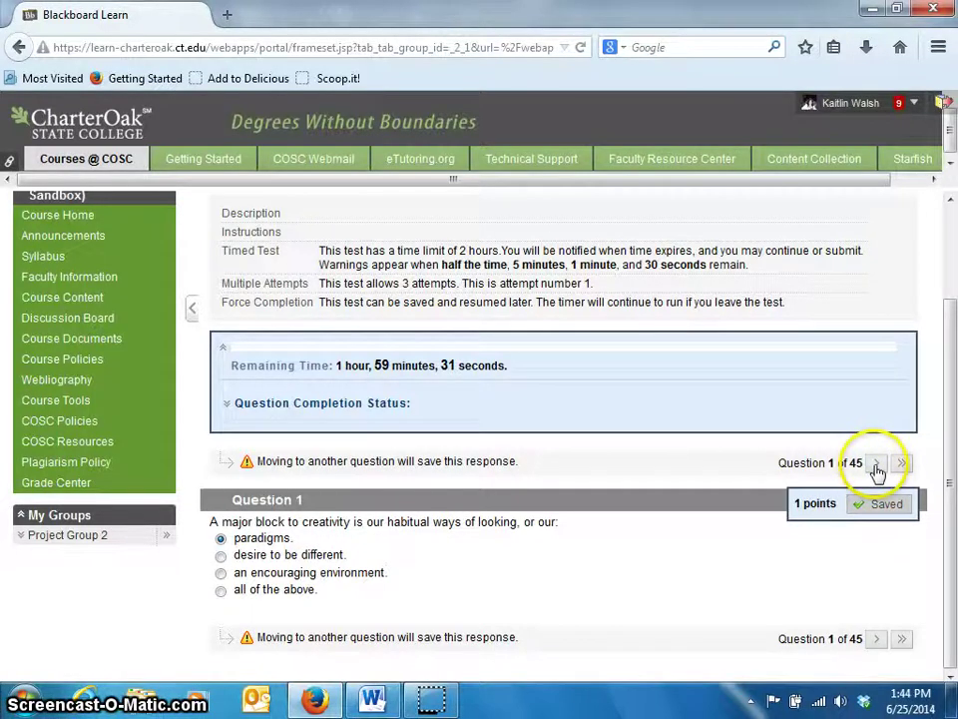
click(876, 466)
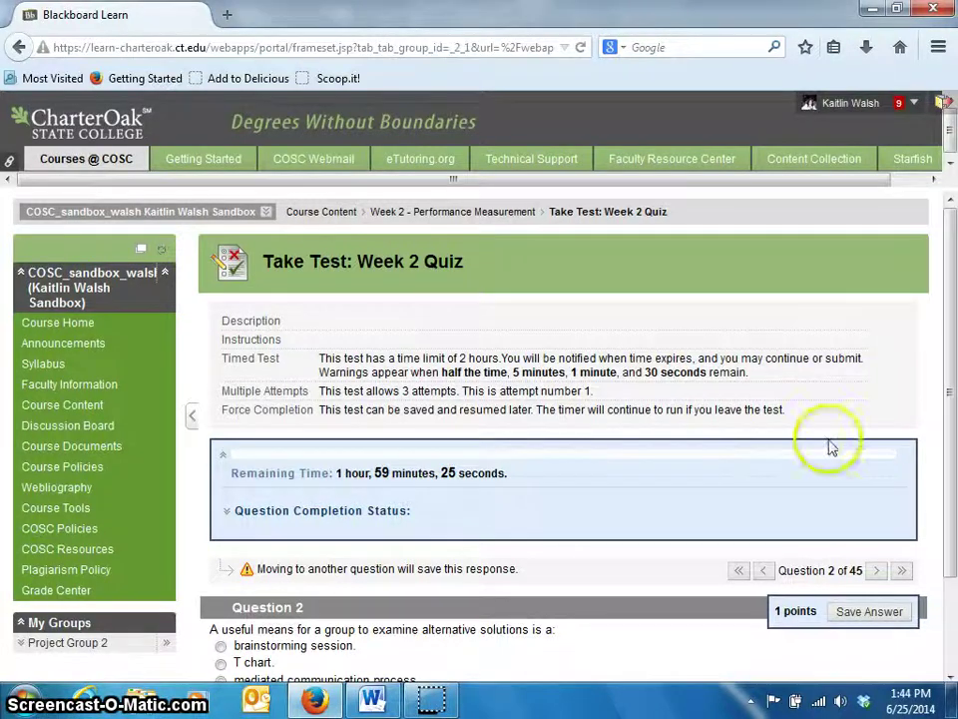
Answer question 2 with "T chart.", save the answer and go to question 3
scroll(754, 435, down, 1)
scroll(754, 436, down, 2)
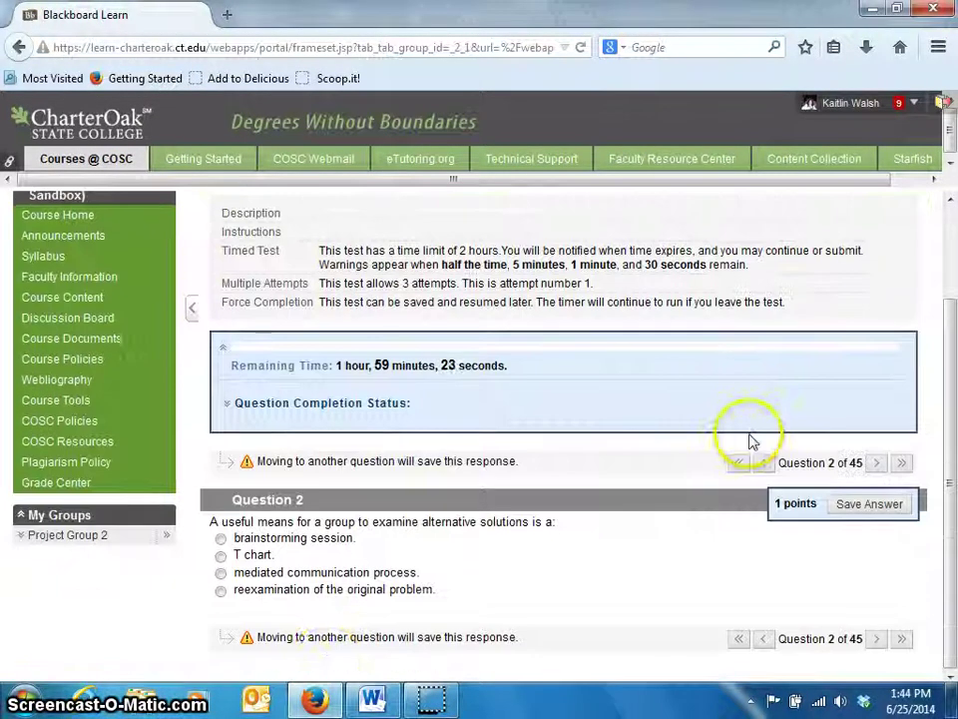
click(221, 557)
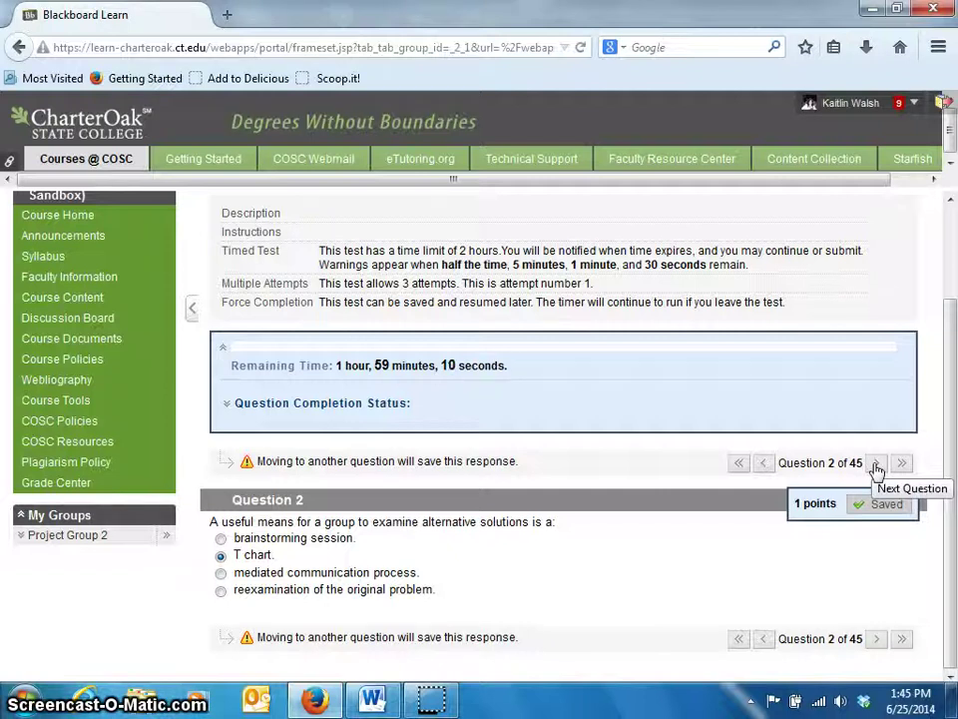
click(877, 465)
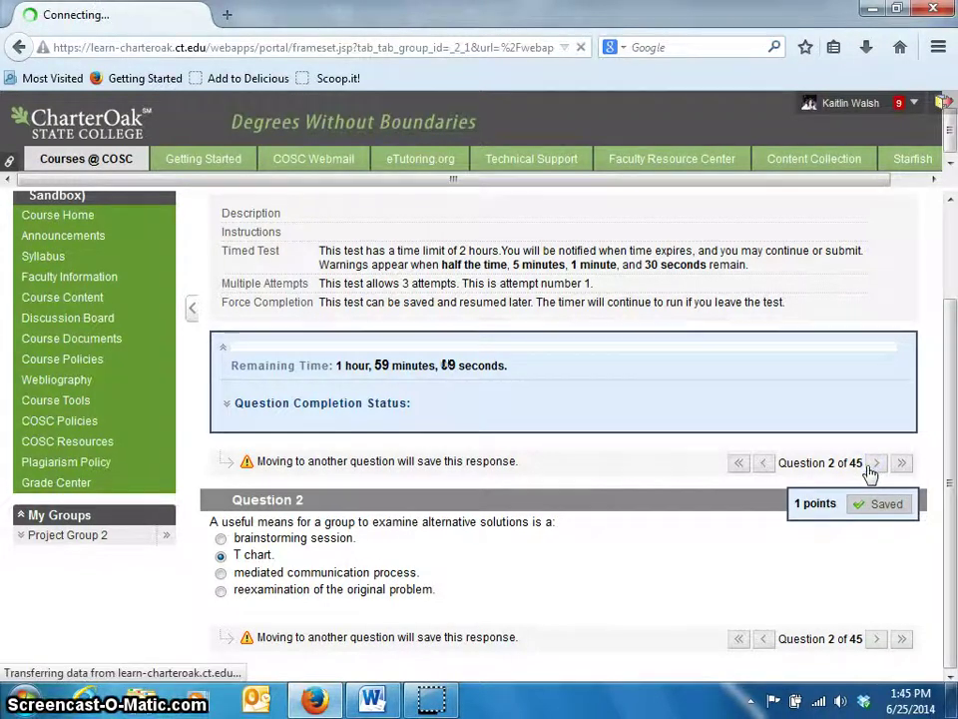
Answer question 3 with "fantasy" and advance to question 4
scroll(120, 609, down, 2)
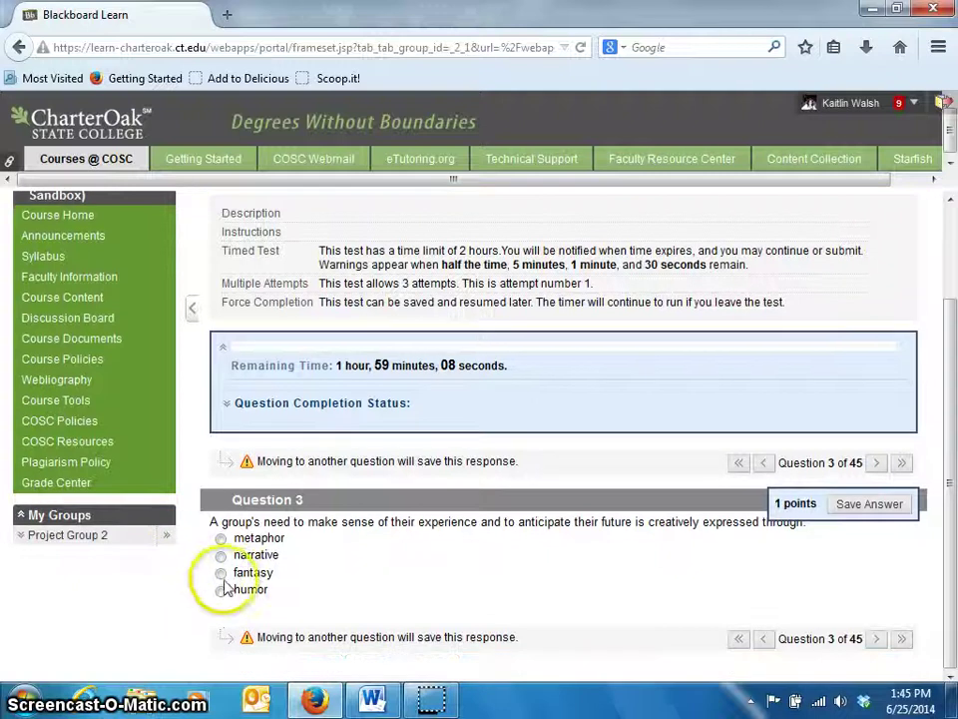
click(220, 573)
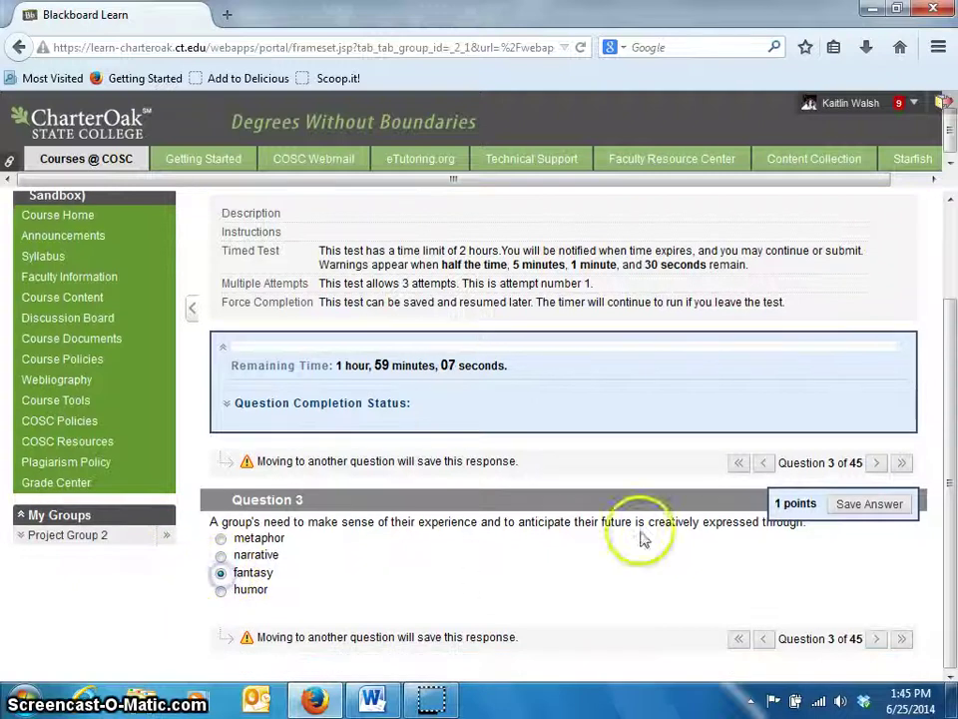
click(874, 465)
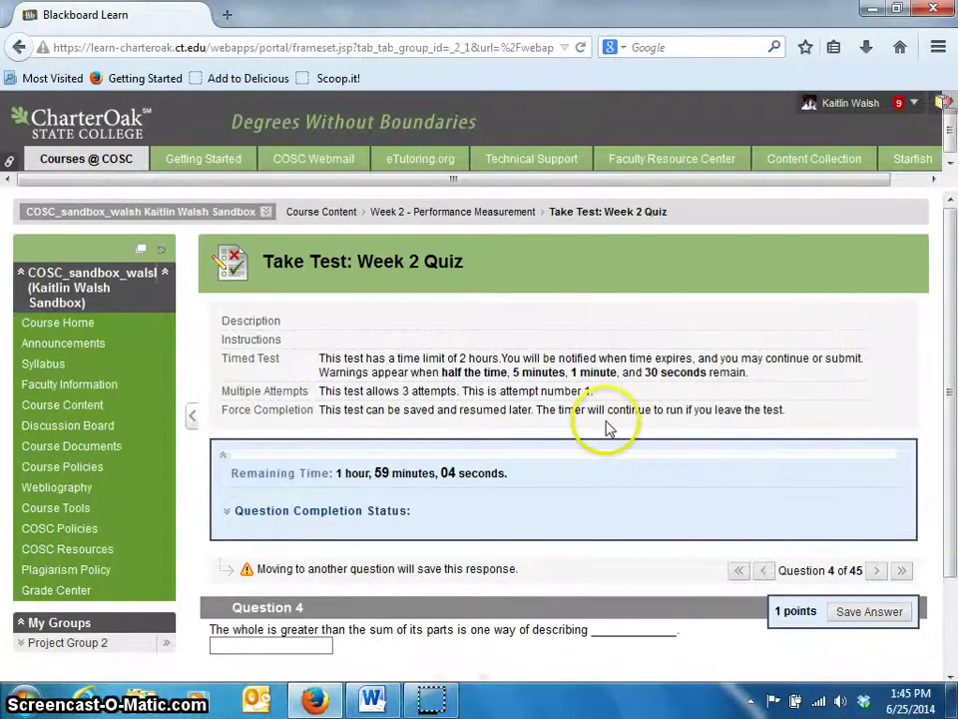
Fill in the blank of question 4 with "synergy" and save the answer
scroll(582, 427, down, 2)
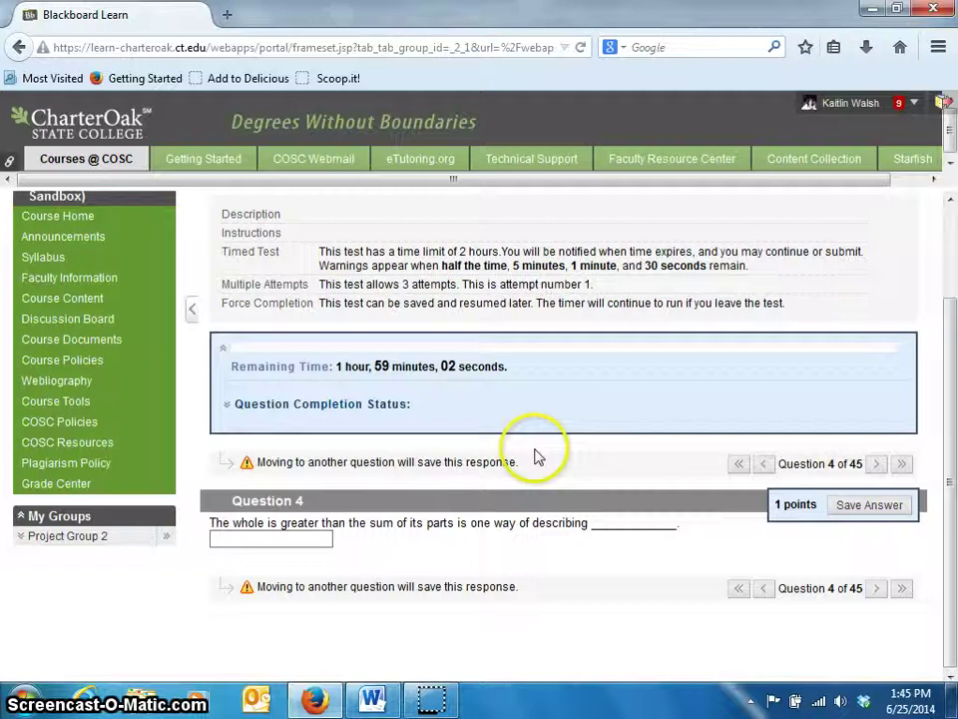
click(284, 539)
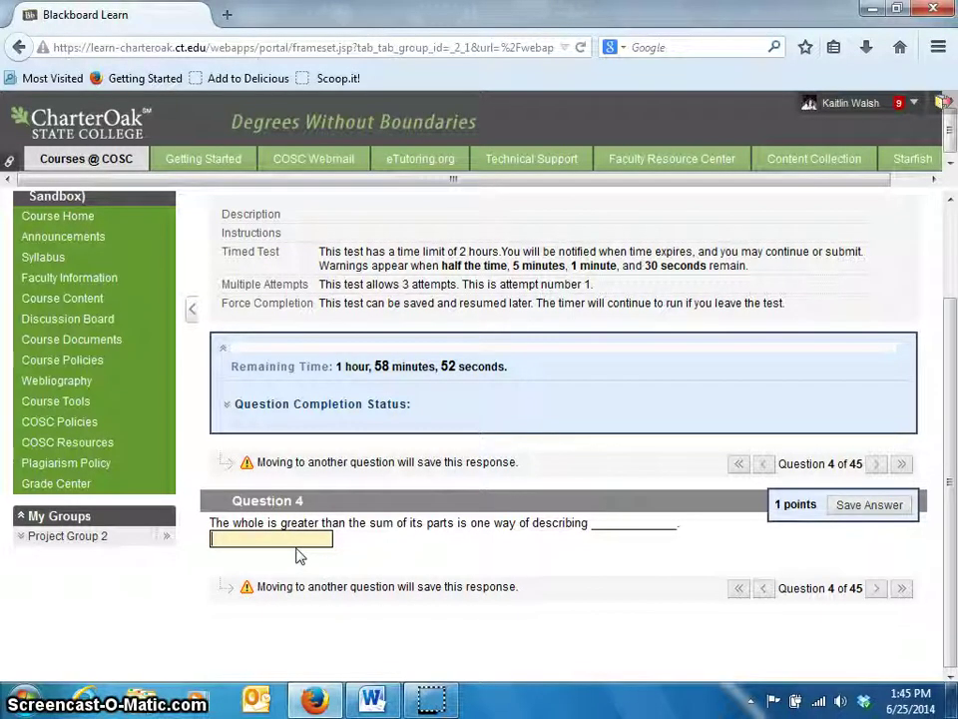
text(ynergy)
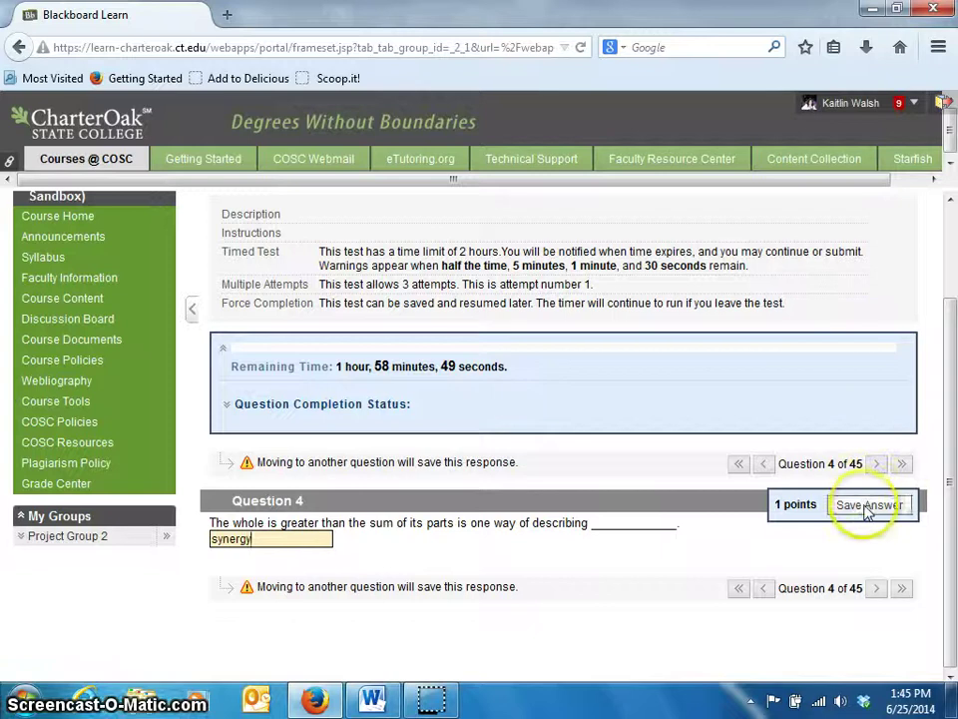
click(856, 506)
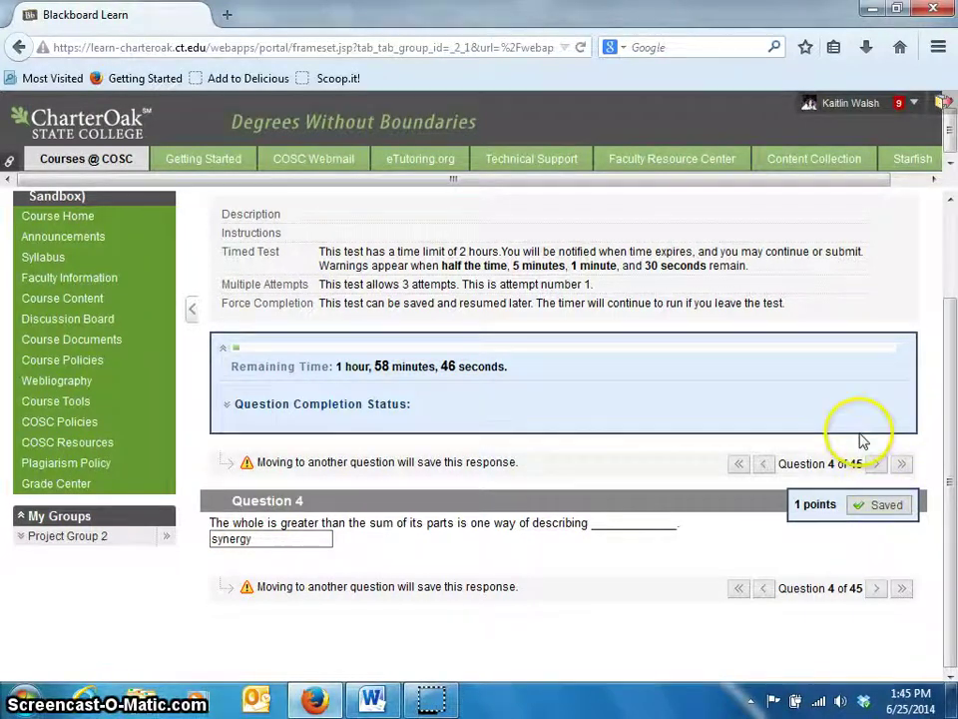
Skip to the last question, number 45, and submit the quiz despite the unanswered questions
click(903, 465)
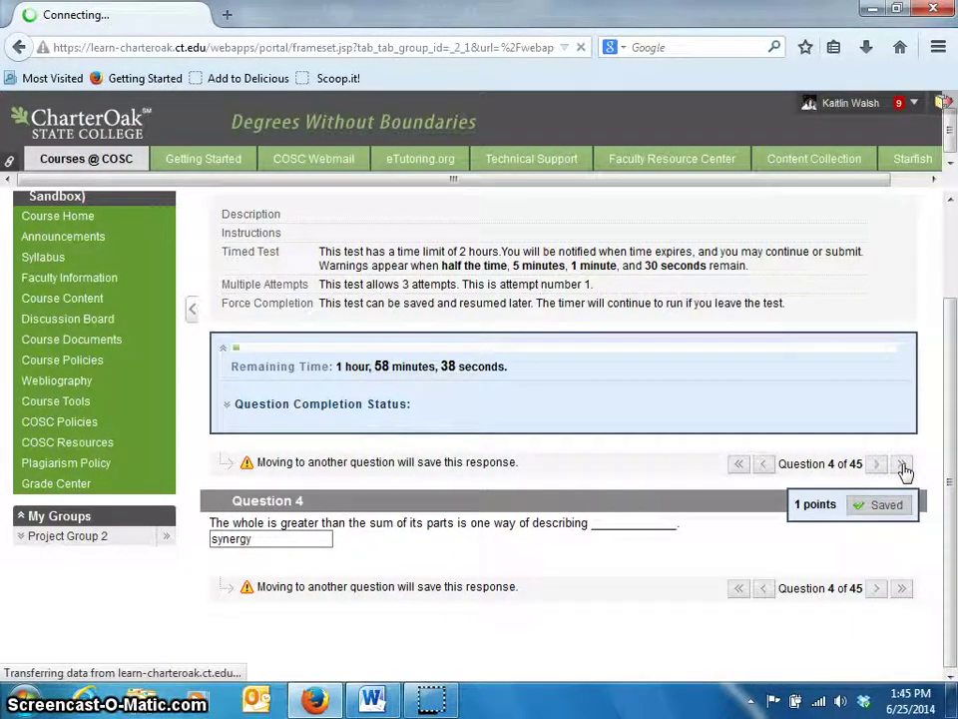
scroll(907, 477, down, 4)
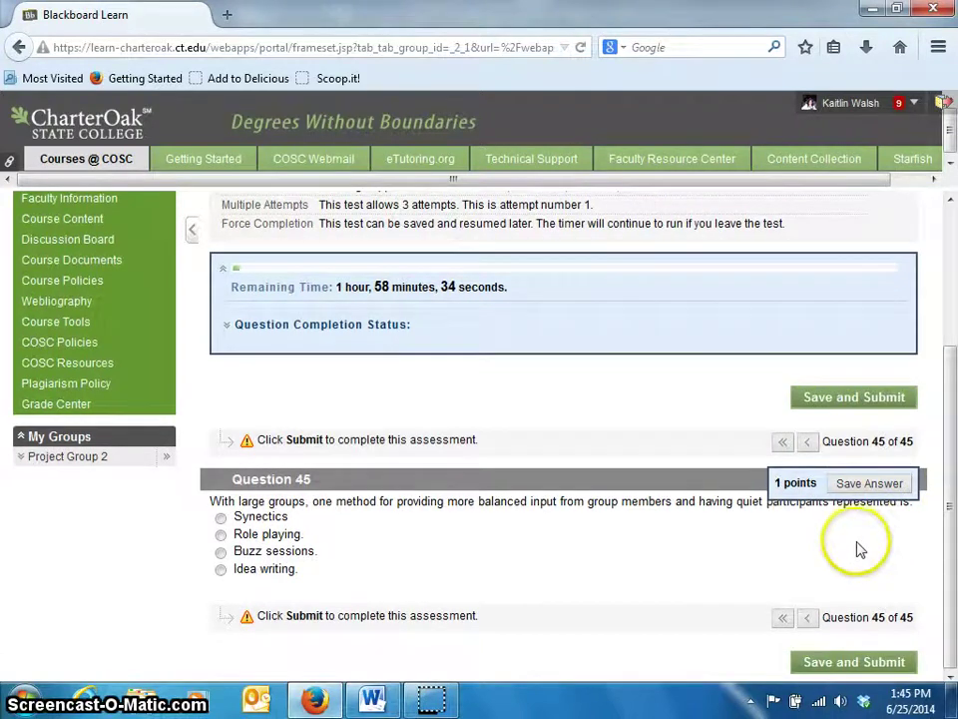
click(864, 401)
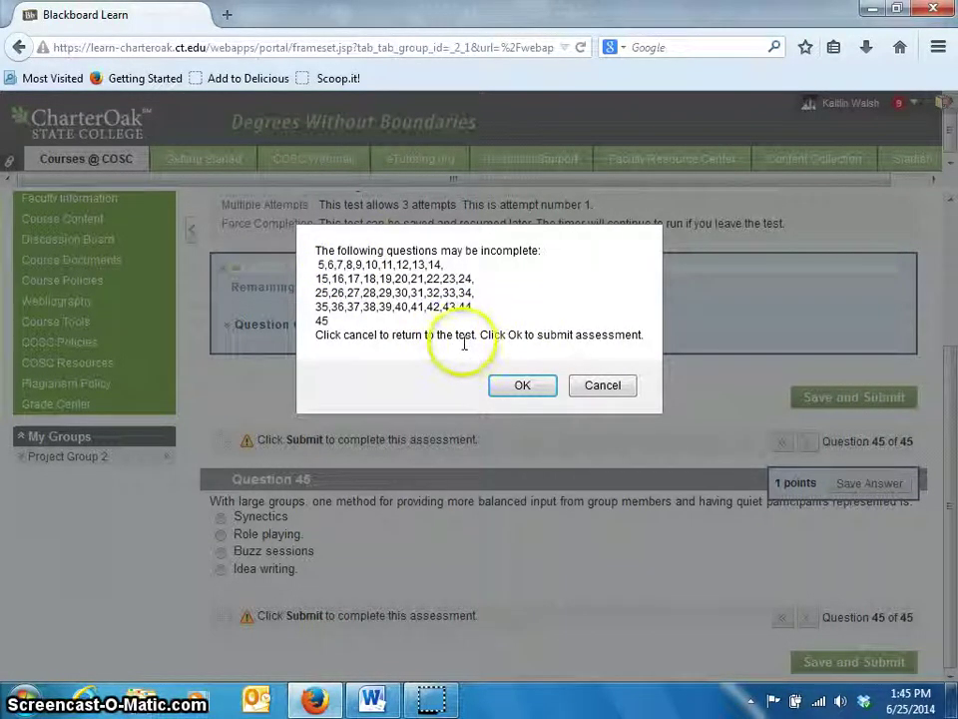
click(515, 390)
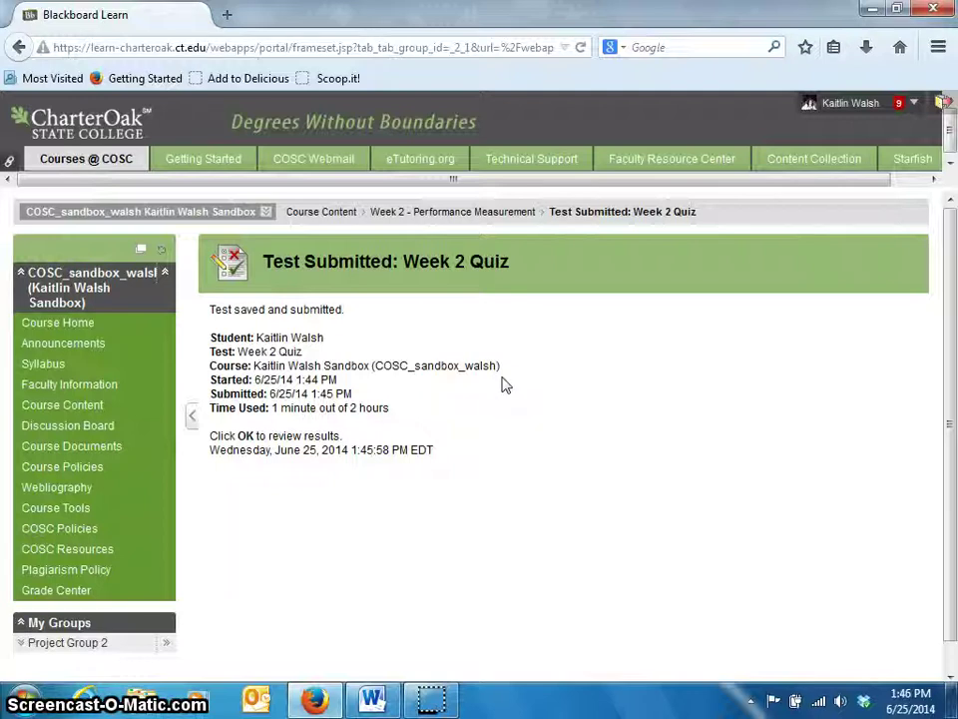
Open the results of the submitted quiz and review the score, selected answers and feedback for the first questions
click(494, 375)
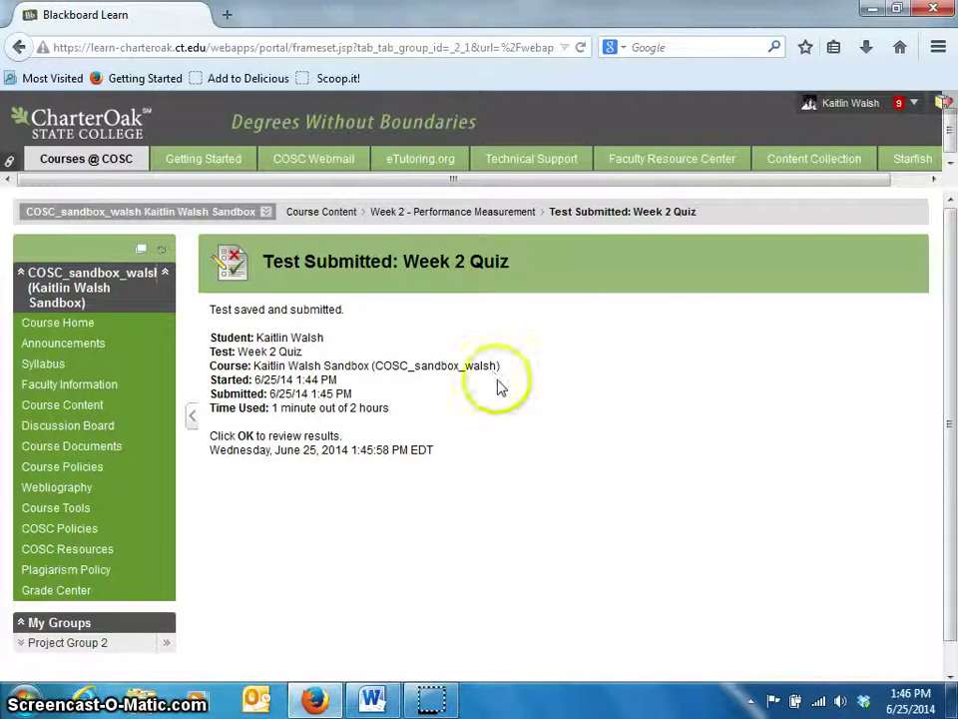
scroll(769, 500, down, 1)
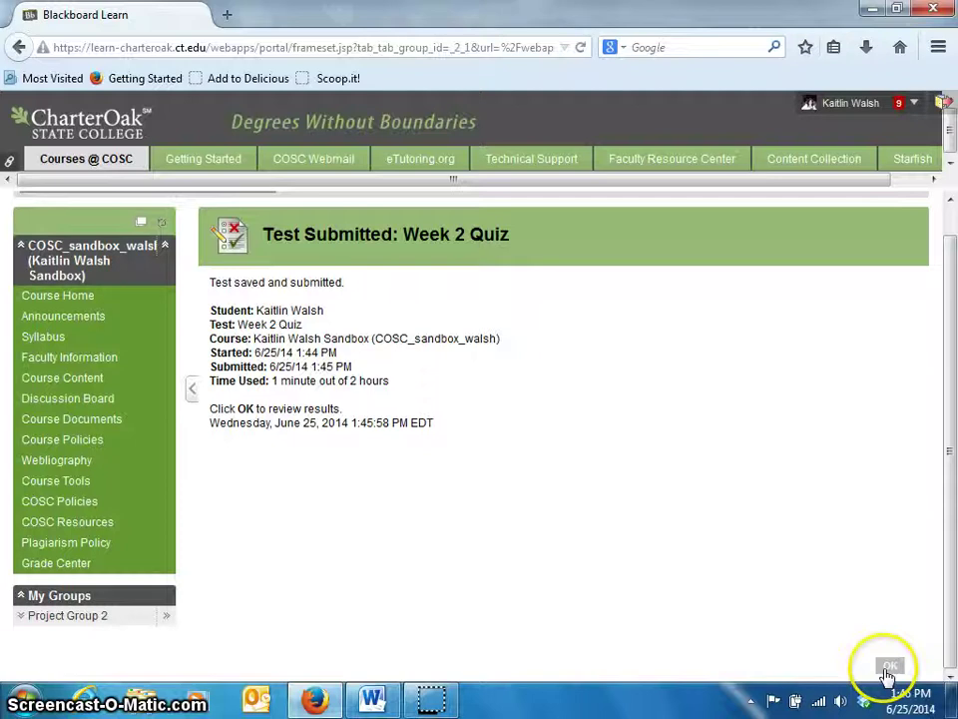
click(887, 665)
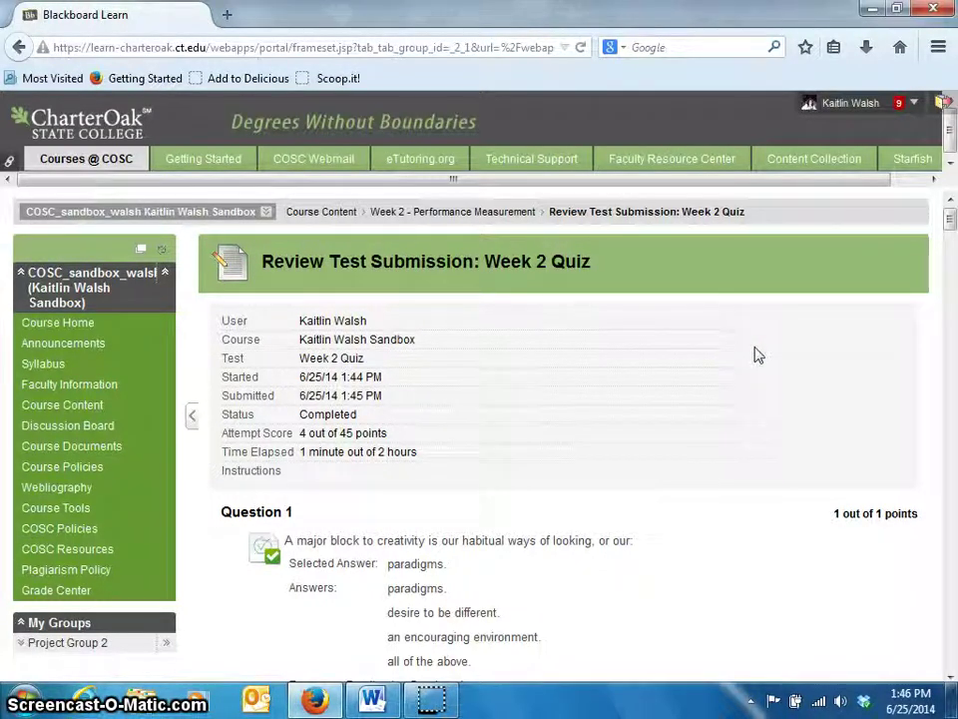
scroll(739, 372, down, 4)
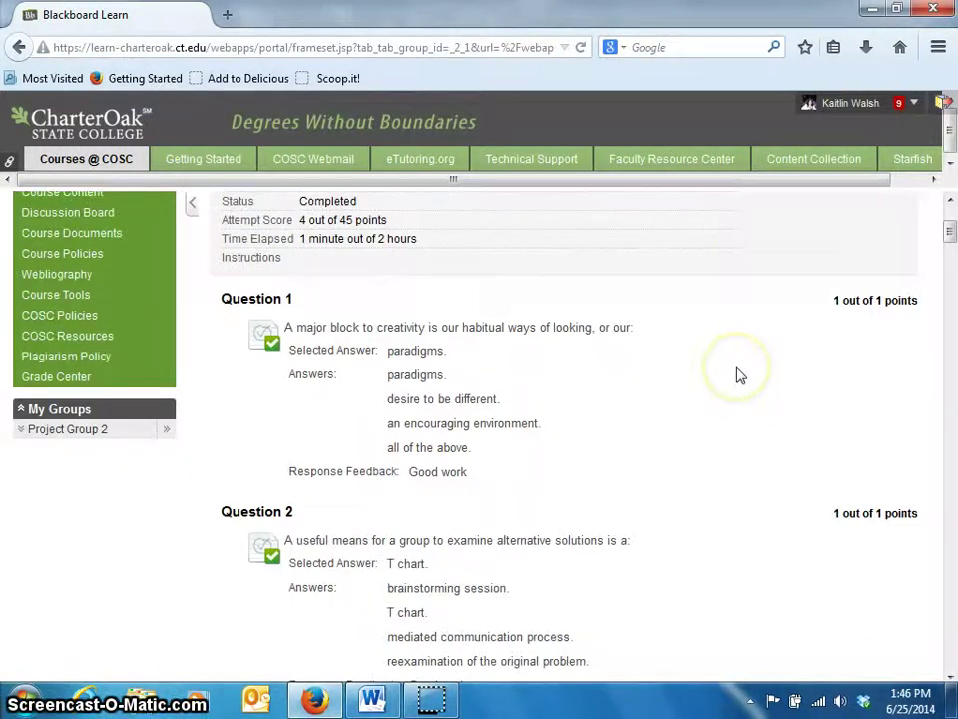
scroll(739, 375, down, 2)
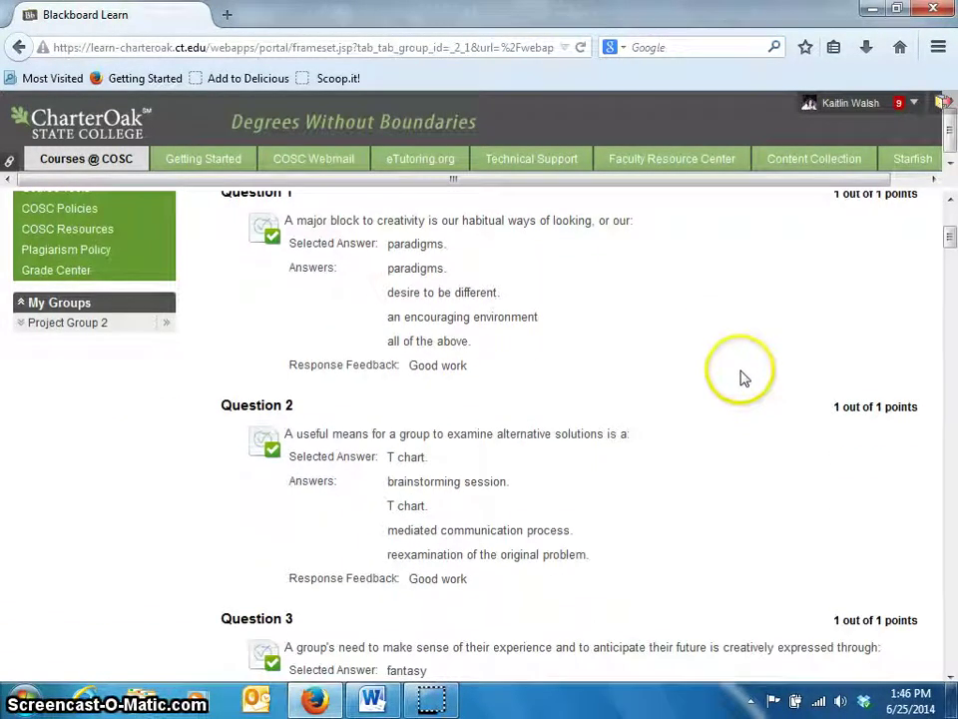
scroll(743, 377, down, 2)
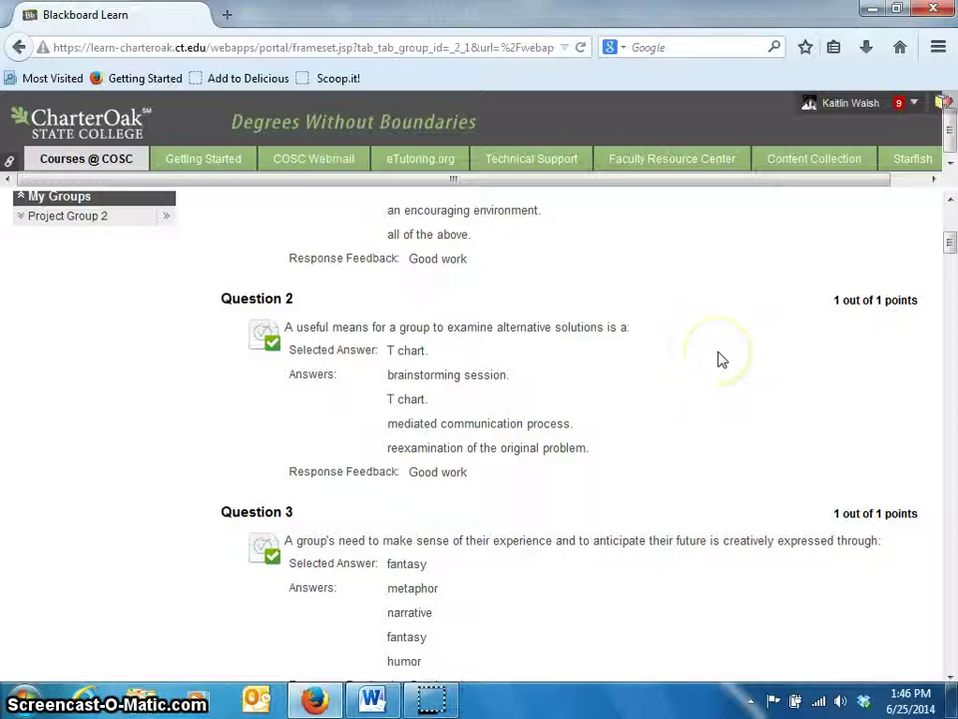
click(75, 505)
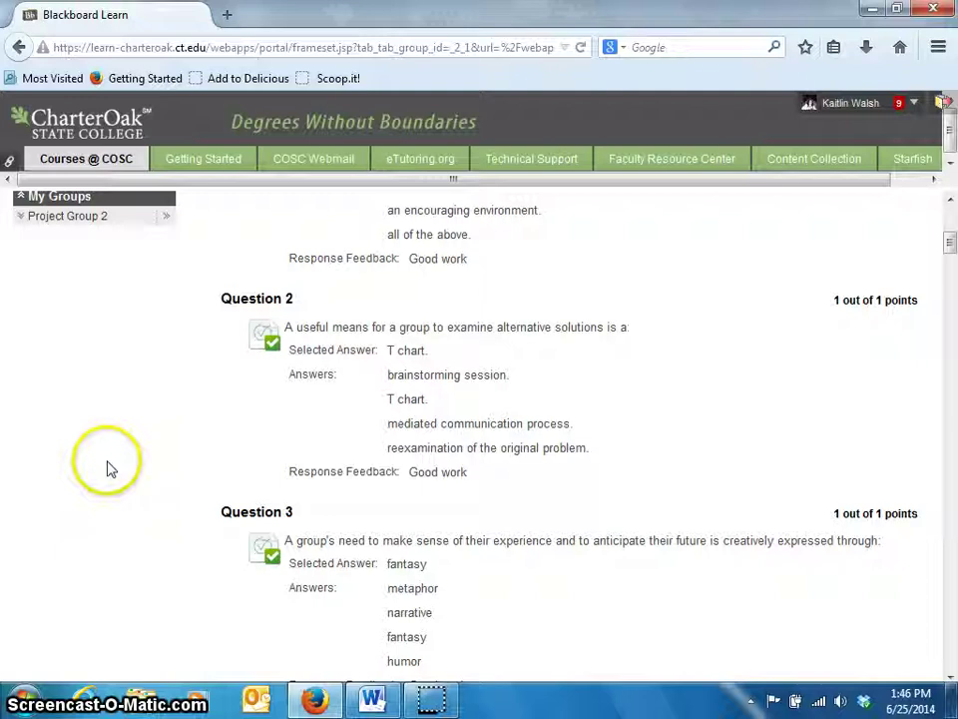
Open the Week 2 Quiz attempt from the Grade Center and view its submission review through the calculated grade
scroll(116, 467, up, 5)
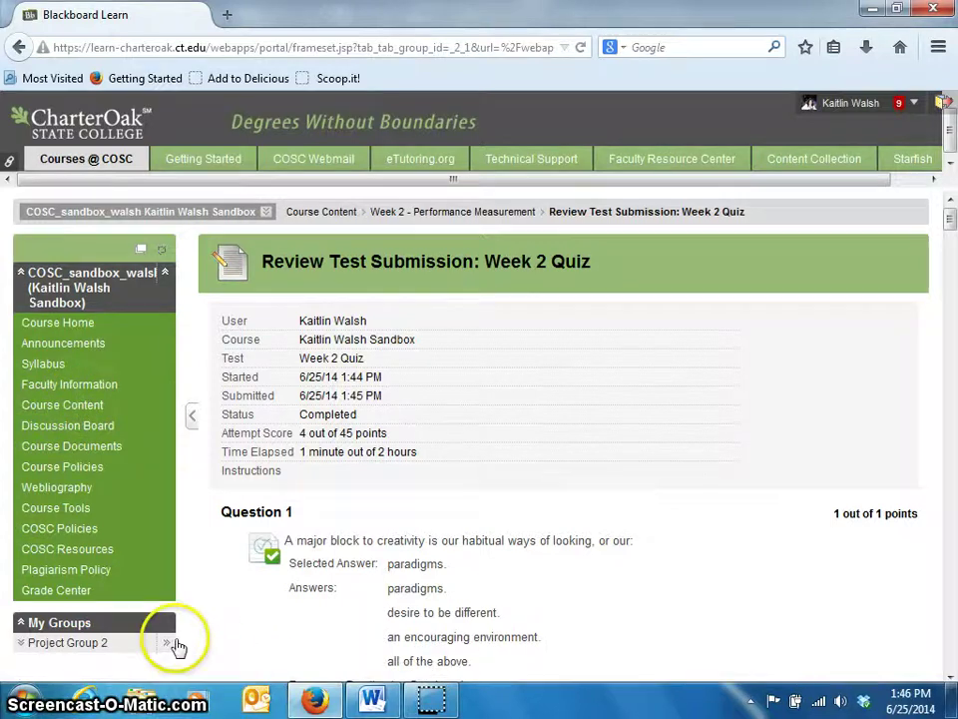
click(86, 593)
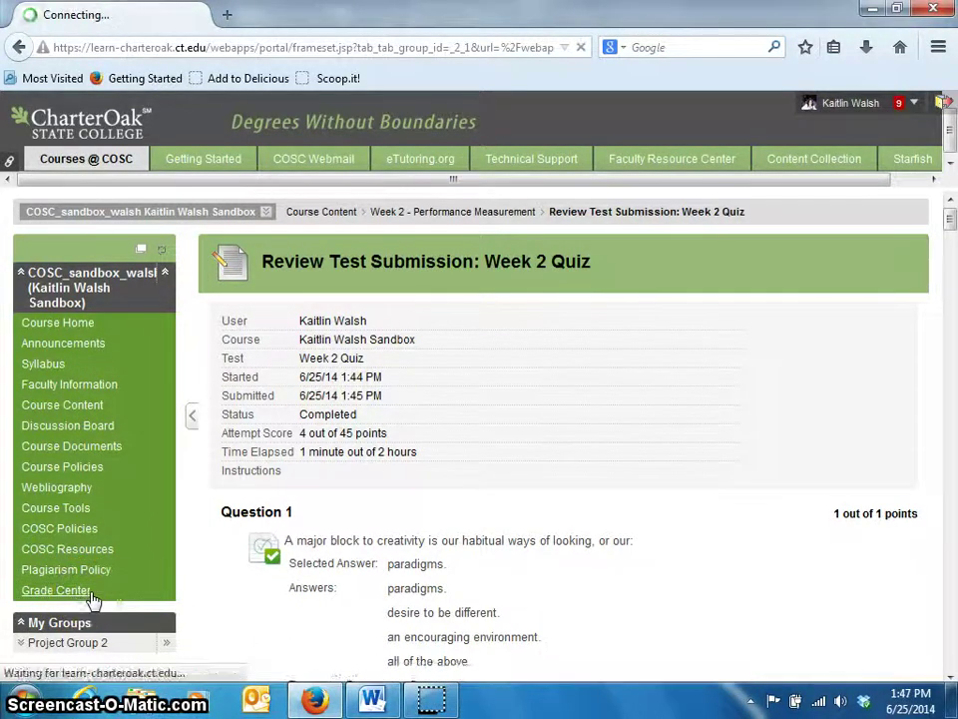
scroll(539, 569, down, 5)
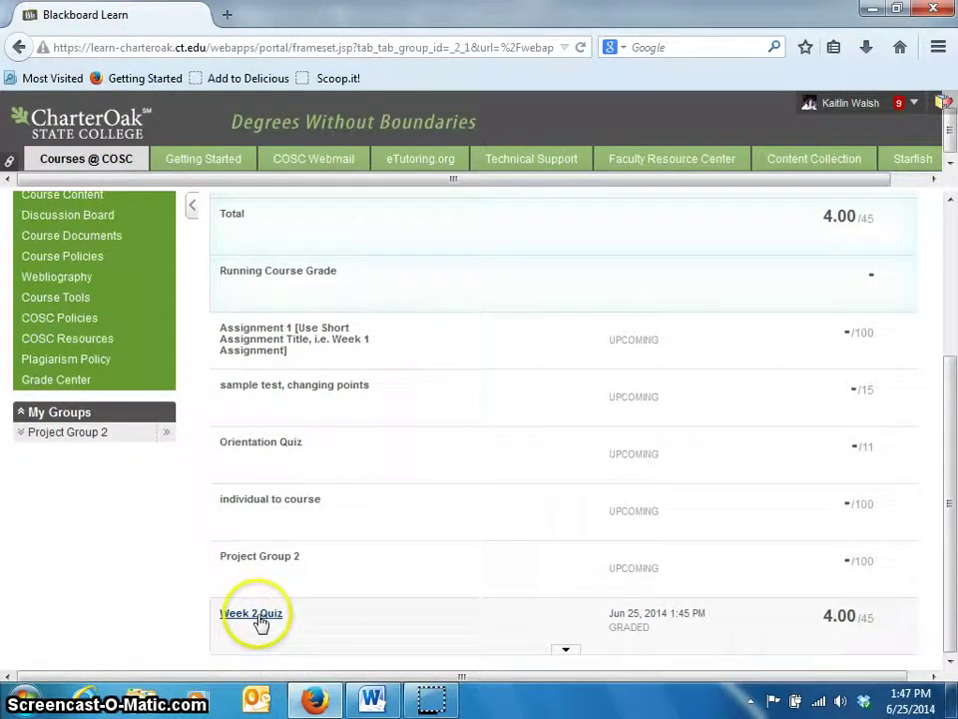
click(261, 616)
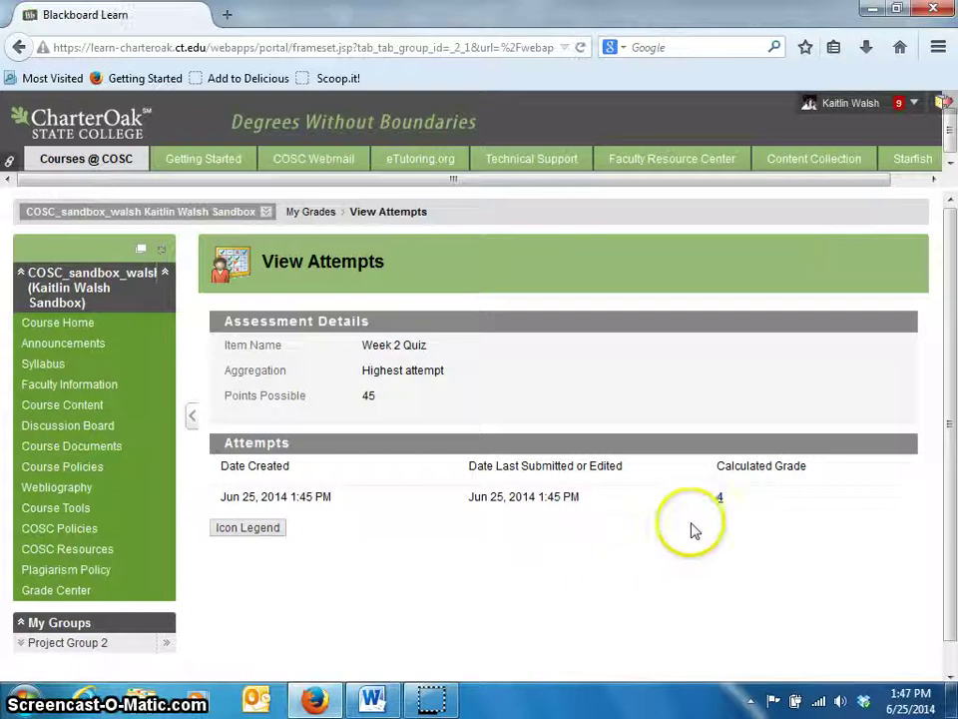
click(719, 499)
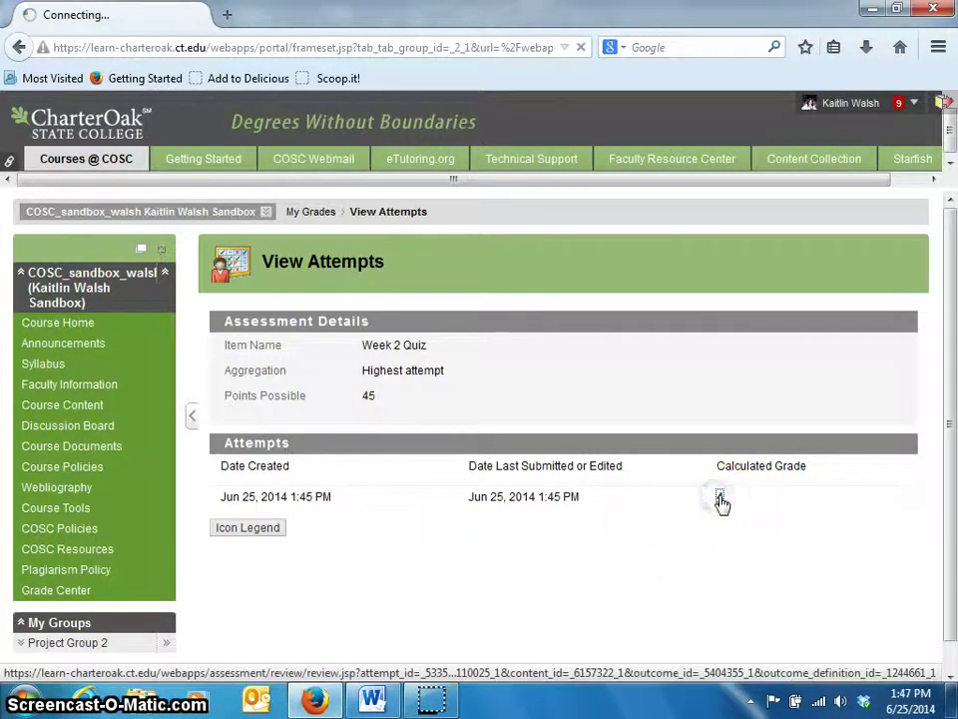
click(706, 492)
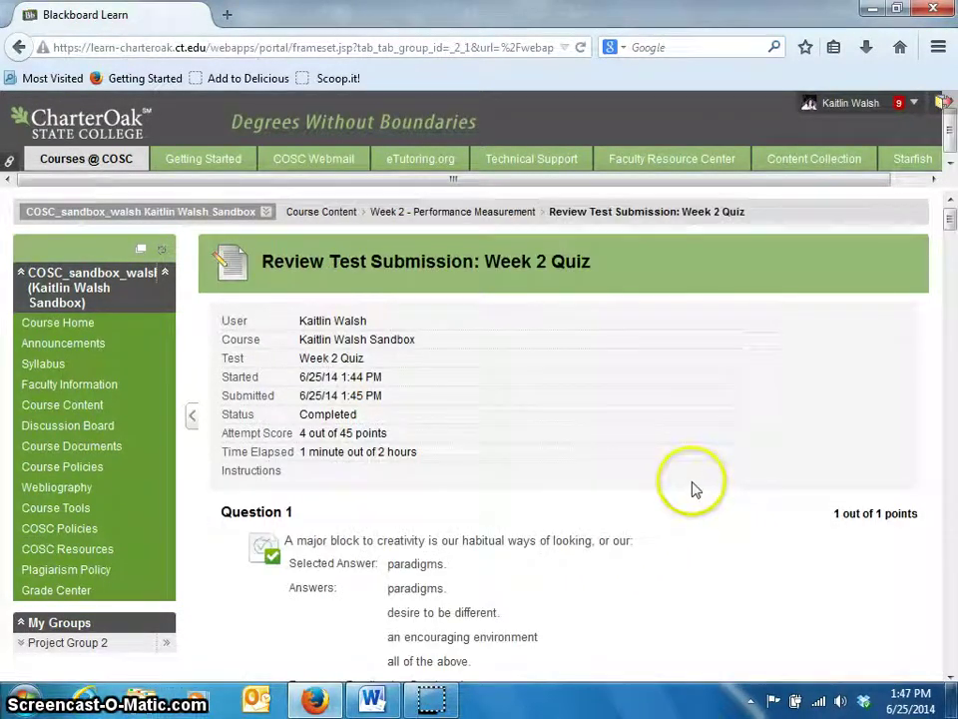